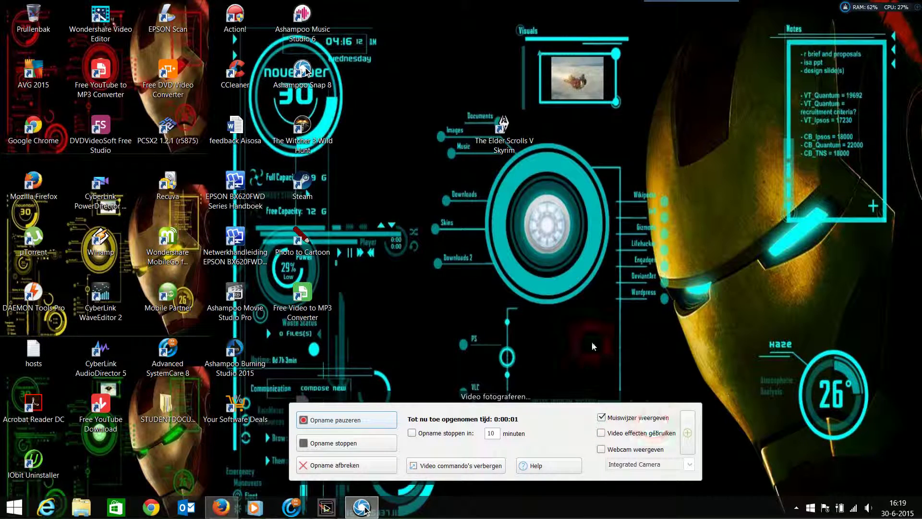
pyautogui.moveTo(590, 437); pyautogui.dragTo(692, 464)
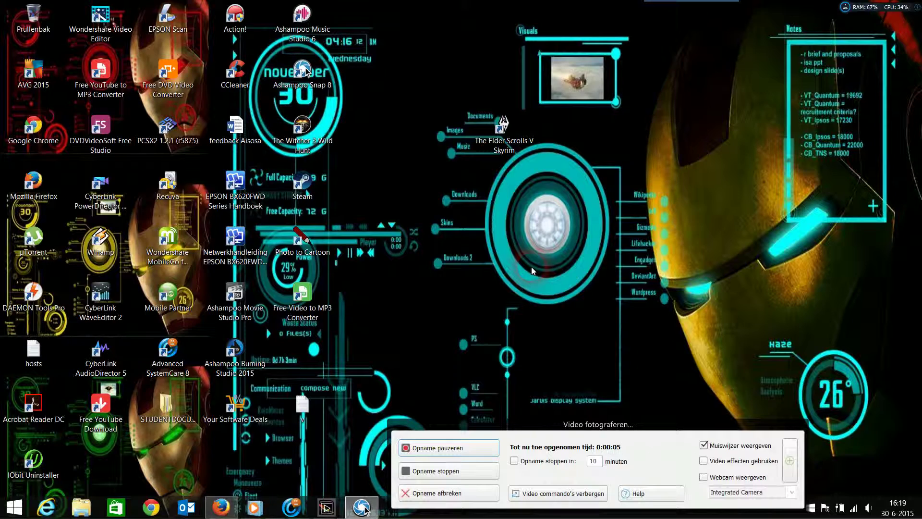
pyautogui.doubleClick(484, 125)
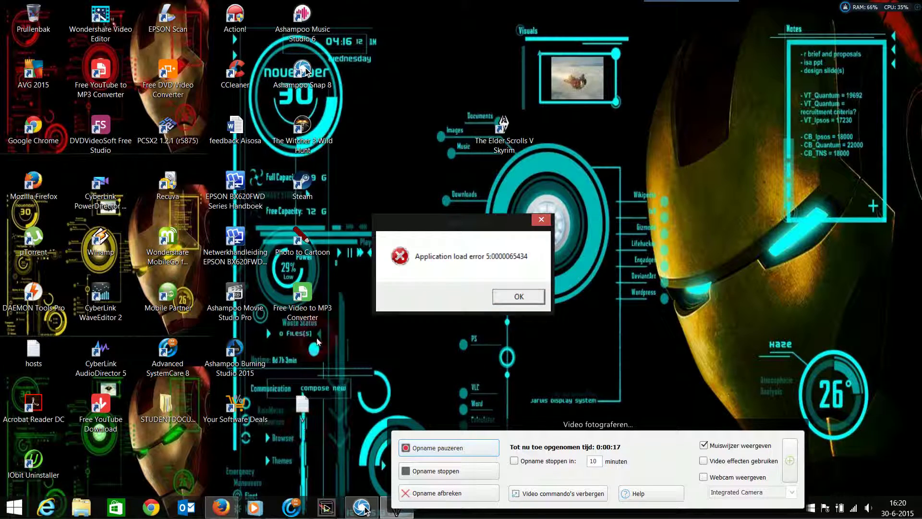
# - Open File Explorer and browse to Documenten > FreeTorrentDownload > Downloads
pyautogui.click(80, 507)
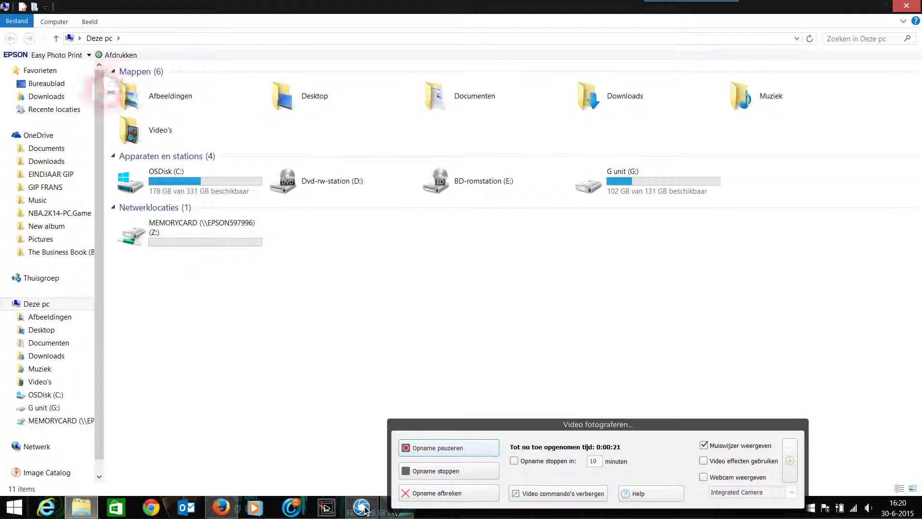
pyautogui.click(46, 96)
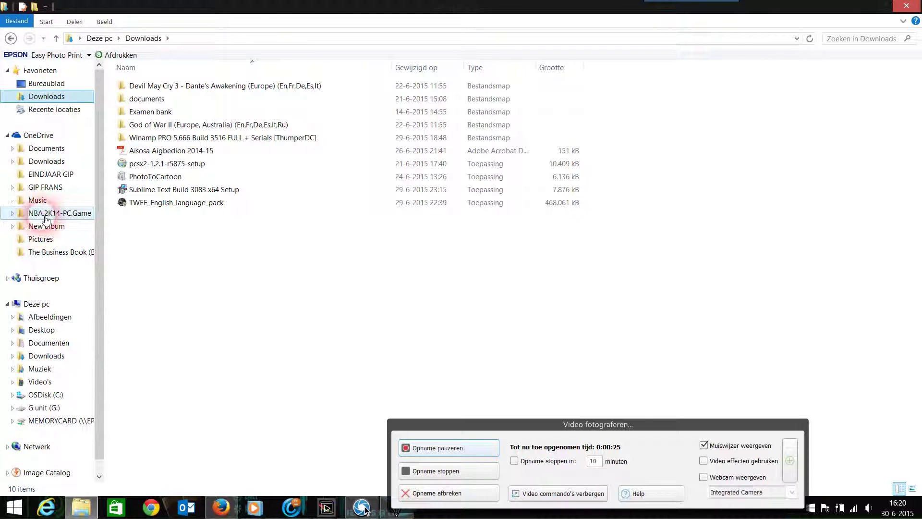
pyautogui.click(46, 356)
pyautogui.click(48, 342)
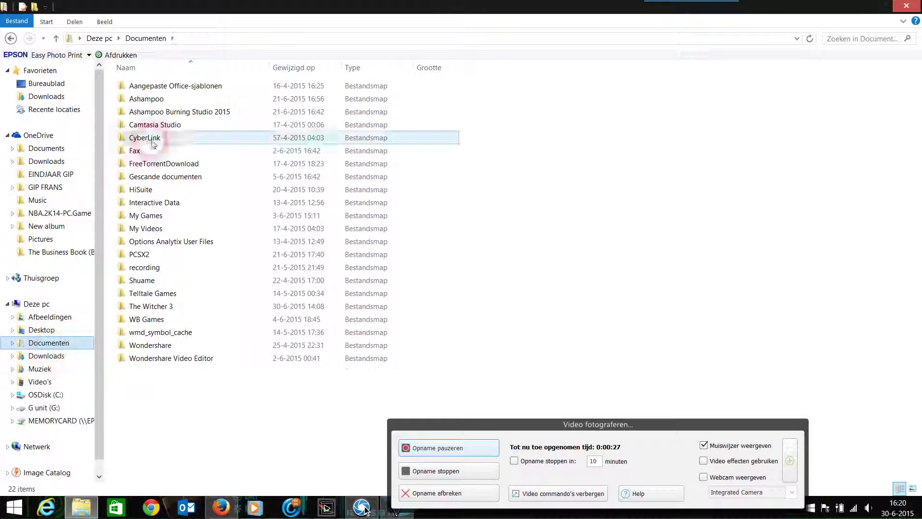
pyautogui.click(164, 164)
pyautogui.doubleClick(172, 167)
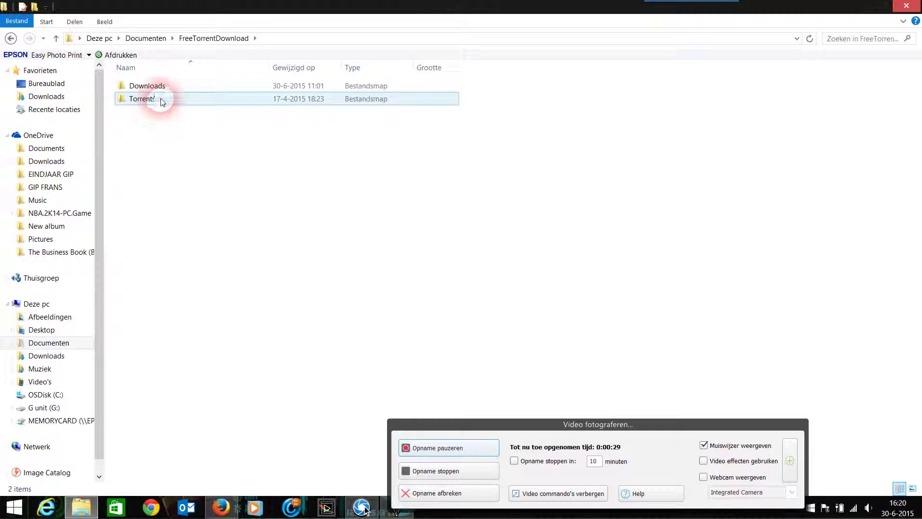
pyautogui.doubleClick(148, 86)
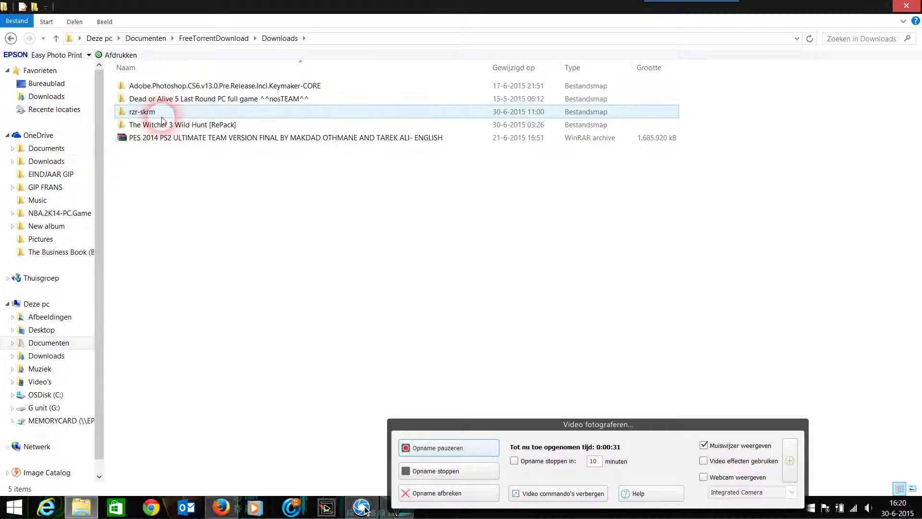
# - Open rzr-skrm > rzr-skrm > Razor1911 and select its four crack files
pyautogui.doubleClick(141, 111)
pyautogui.click(145, 112)
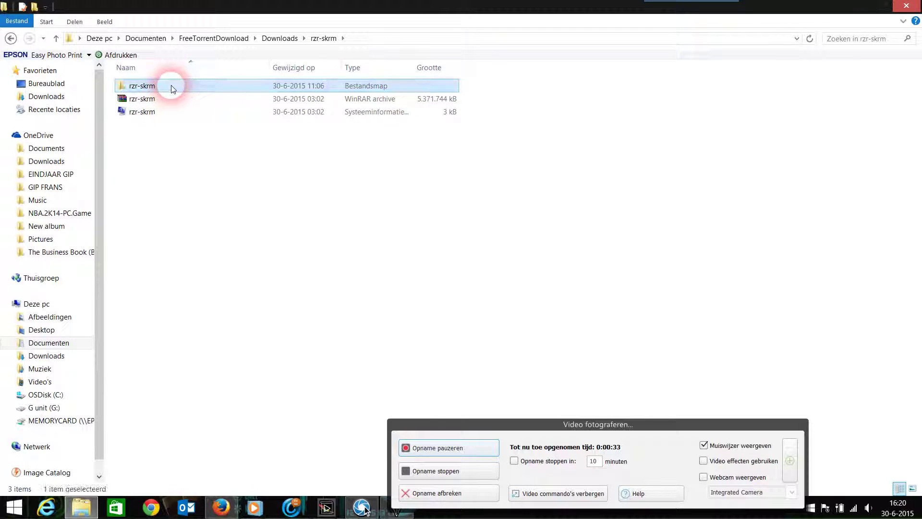
pyautogui.doubleClick(141, 86)
pyautogui.click(144, 99)
pyautogui.doubleClick(146, 86)
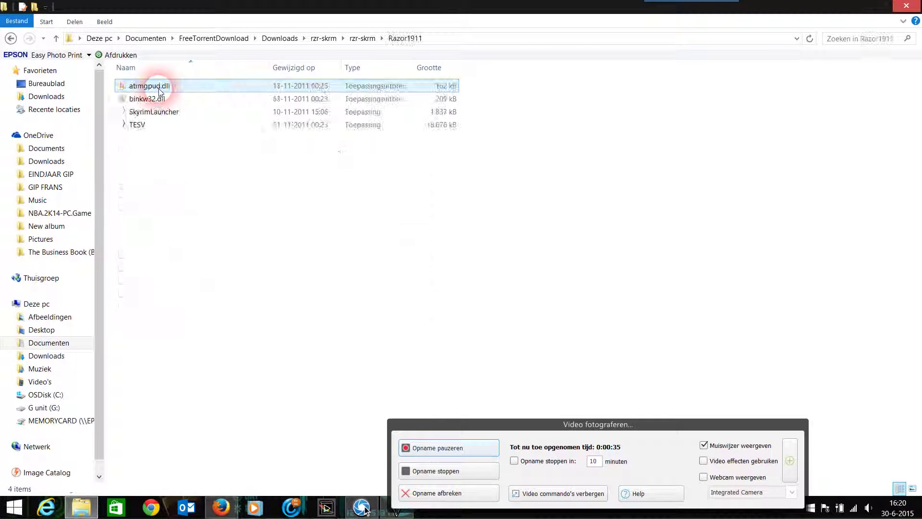
pyautogui.click(11, 39)
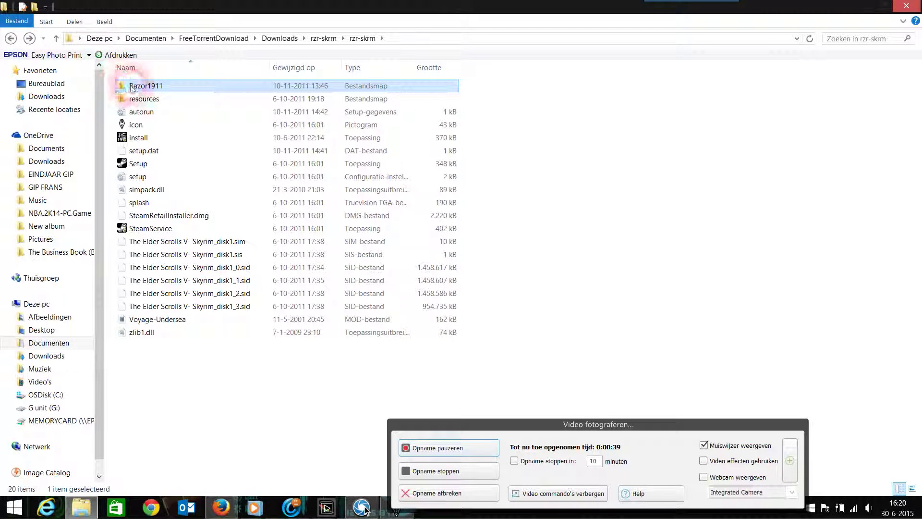
pyautogui.doubleClick(151, 88)
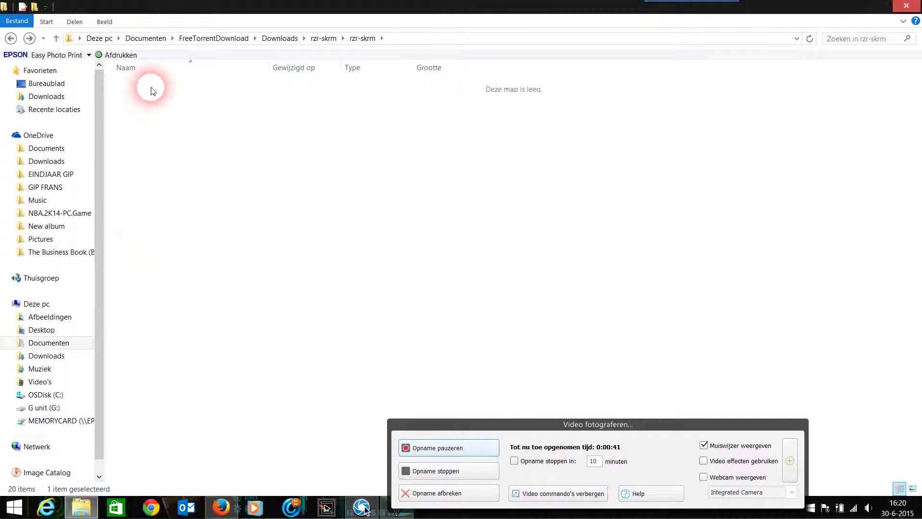
pyautogui.moveTo(189, 171); pyautogui.dragTo(193, 86)
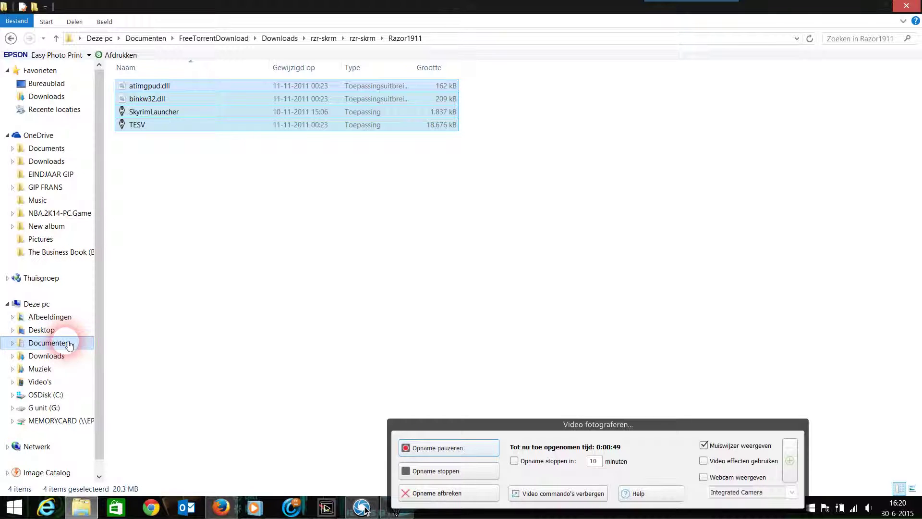
# - Open the G: > Games > The Elder Scrolls V Skyrim install folder
pyautogui.click(44, 408)
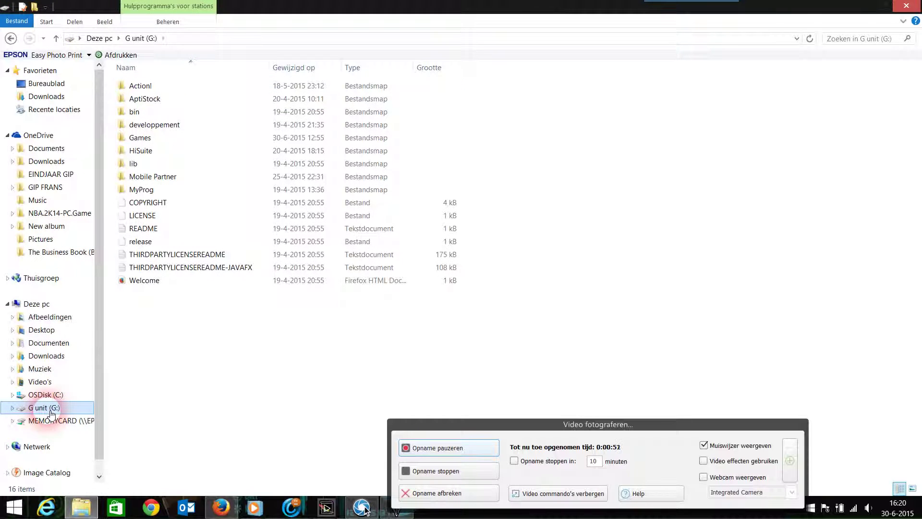
pyautogui.doubleClick(140, 138)
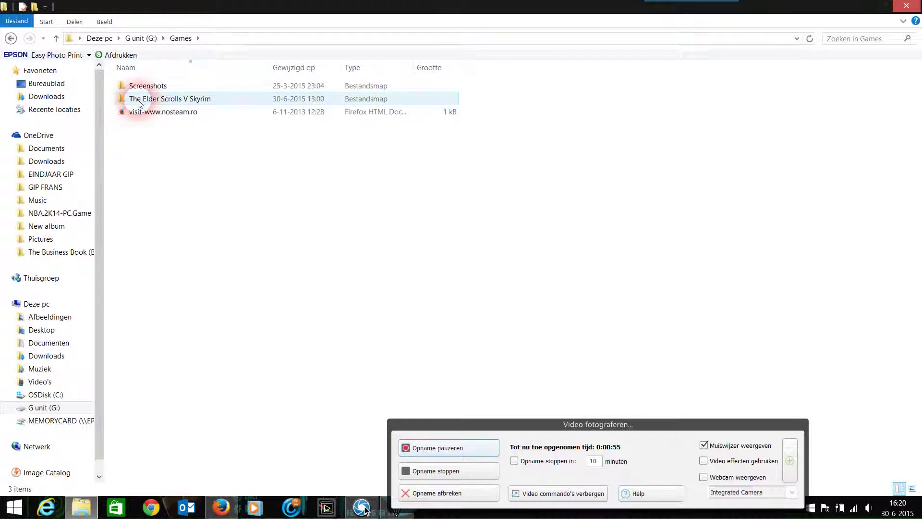
pyautogui.doubleClick(170, 99)
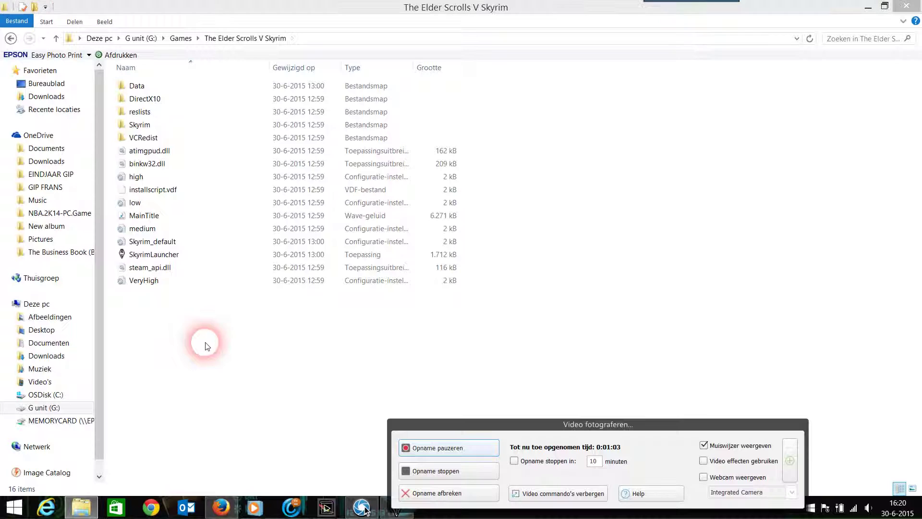
# - Paste the crack files, replacing all existing ones and skipping the locked SkyrimLauncher
pyautogui.hotkey('ctrl', 'v')
pyautogui.click(262, 201)
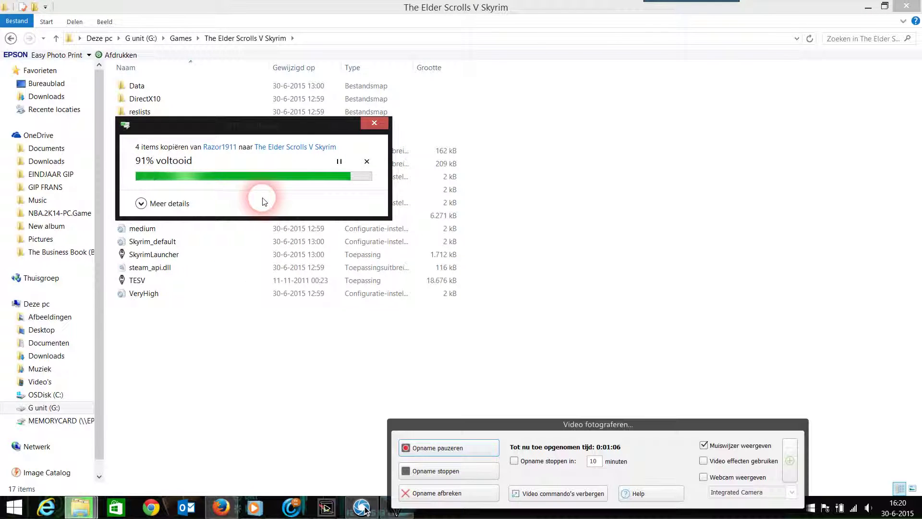
pyautogui.click(140, 232)
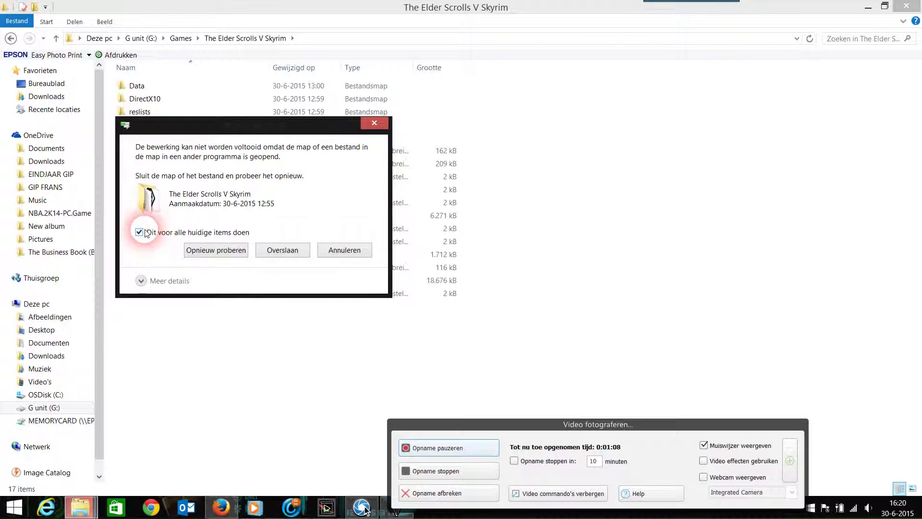
pyautogui.click(216, 249)
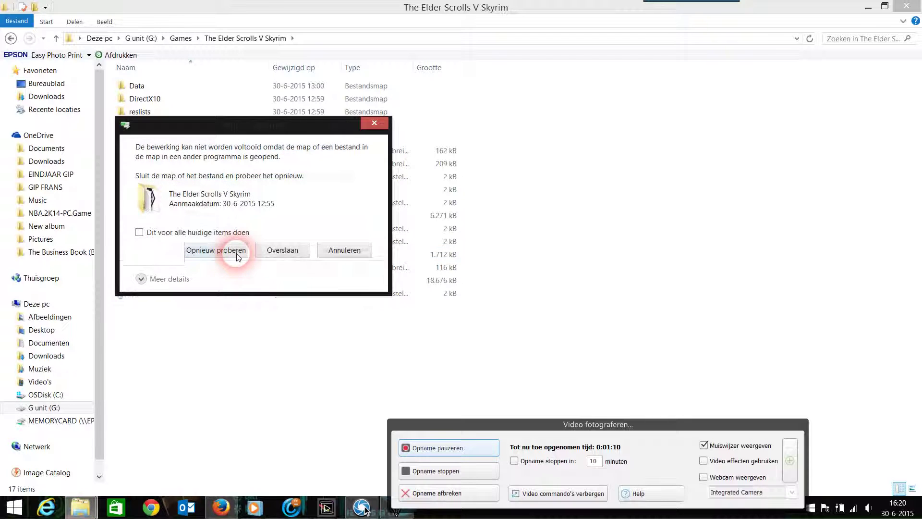
pyautogui.click(282, 251)
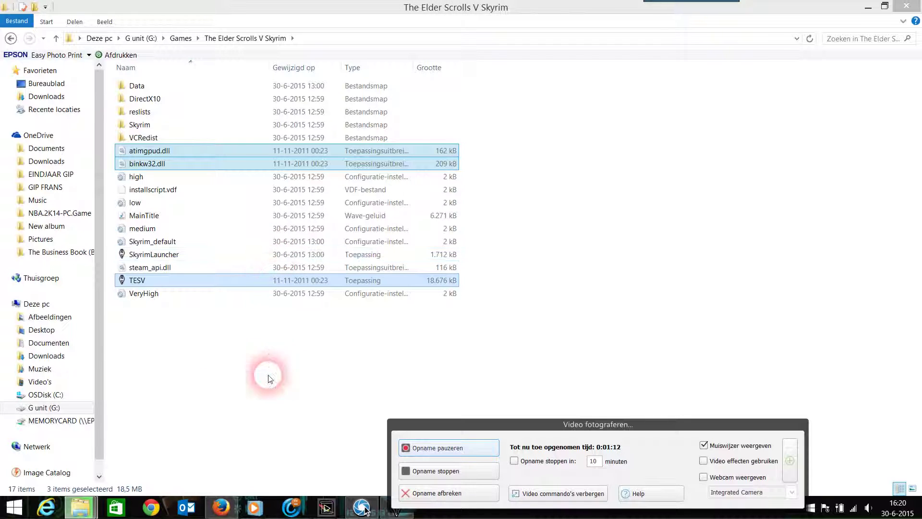
pyautogui.click(865, 8)
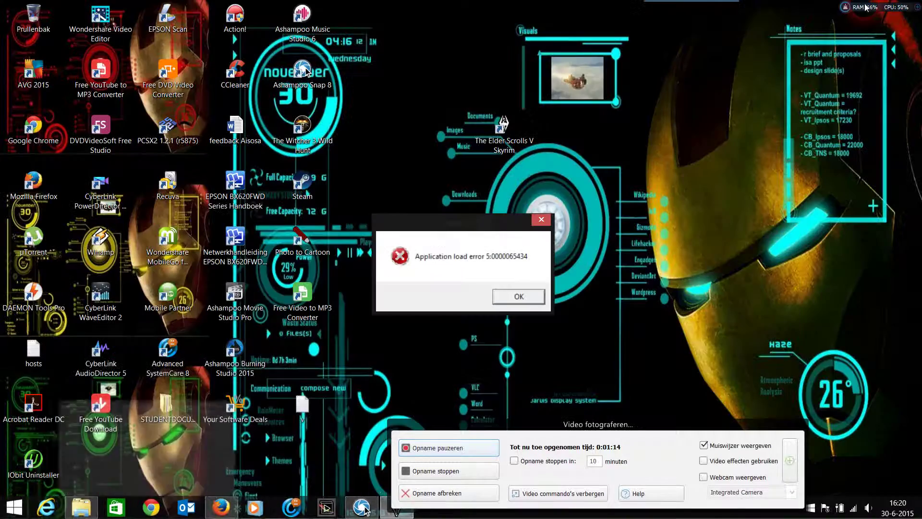
pyautogui.click(519, 297)
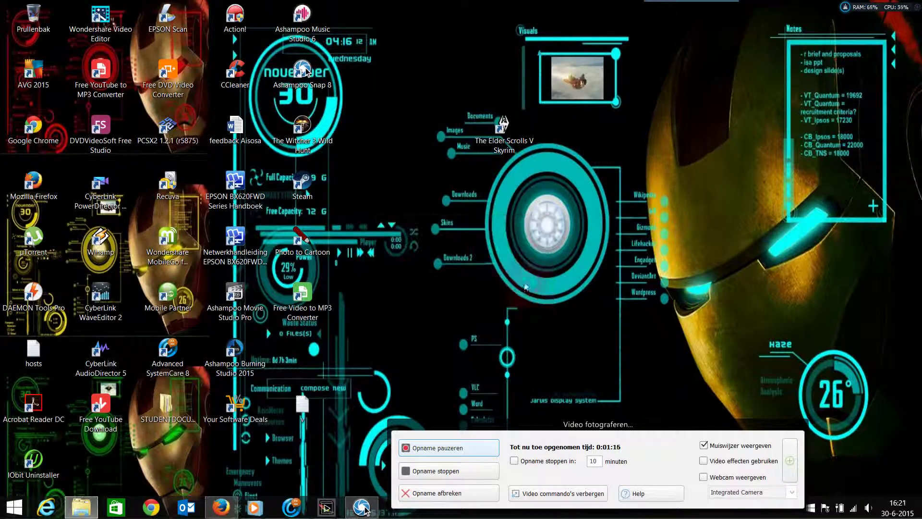
pyautogui.doubleClick(504, 137)
pyautogui.click(518, 296)
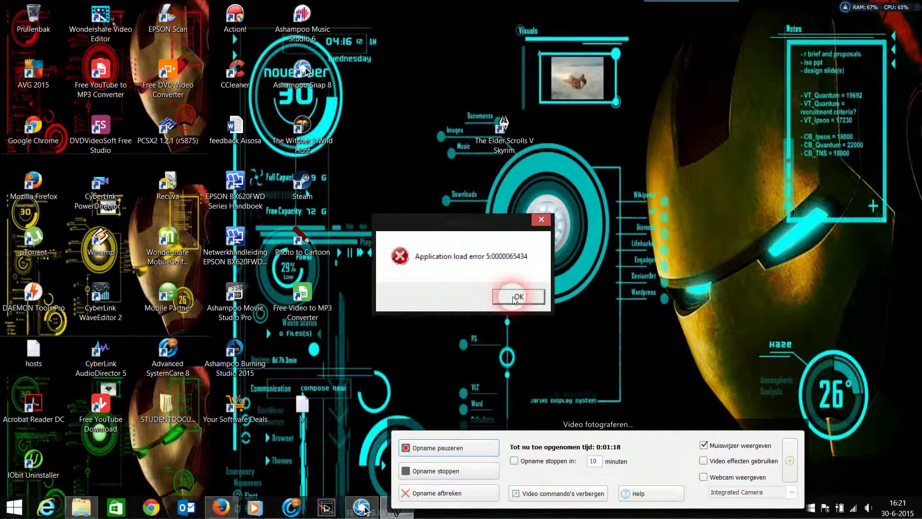
pyautogui.click(519, 297)
pyautogui.doubleClick(505, 137)
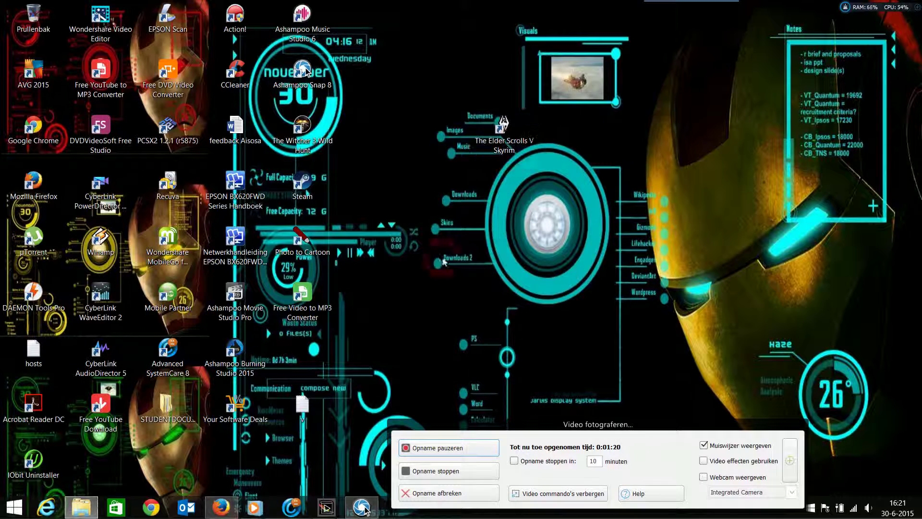
# - Delete the three copied files and re-paste all four crack files, replacing SkyrimLauncher
pyautogui.click(83, 507)
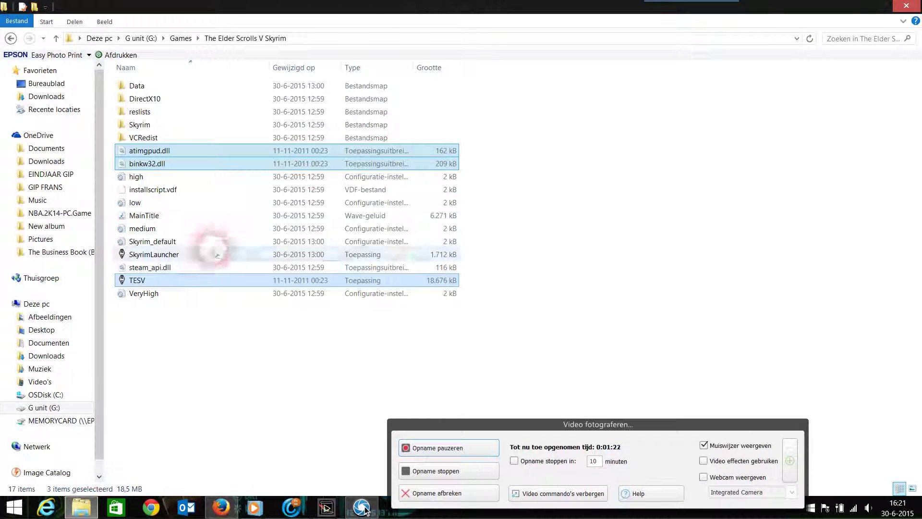
pyautogui.press('Delete')
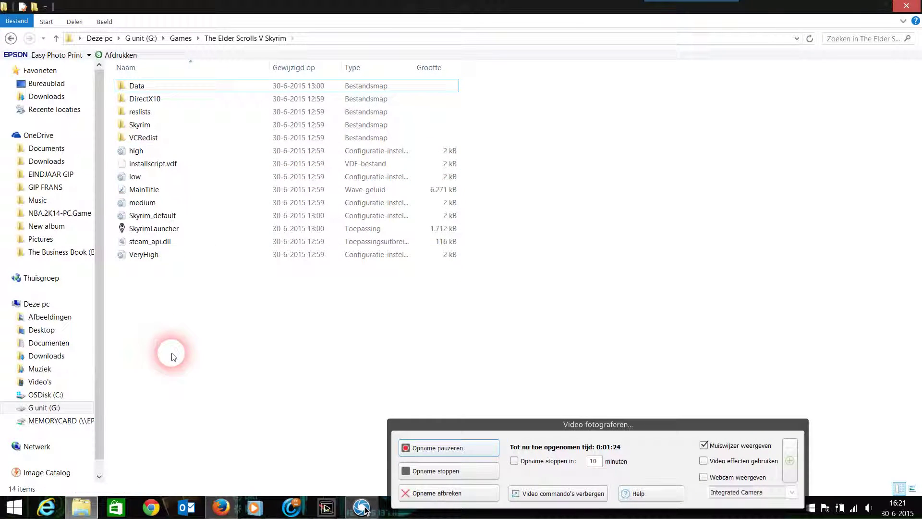
pyautogui.rightClick(254, 351)
pyautogui.rightClick(197, 264)
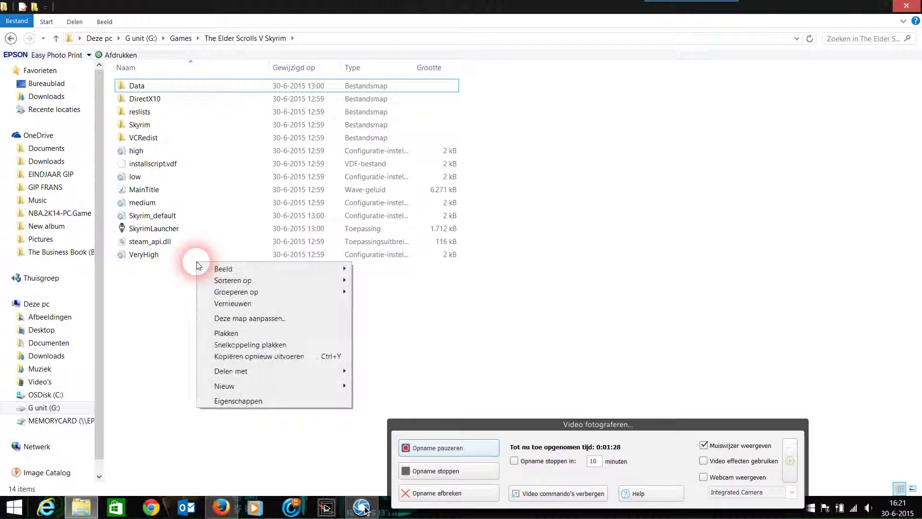
pyautogui.click(231, 334)
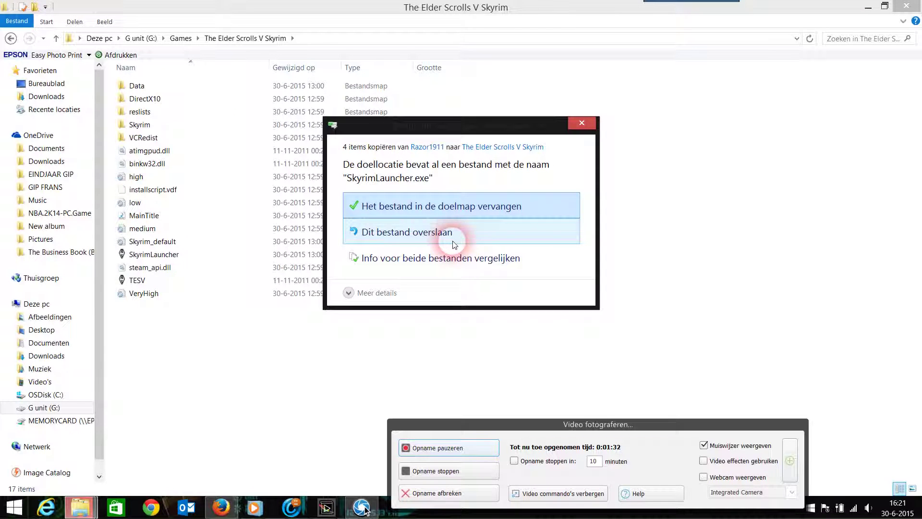
pyautogui.click(454, 207)
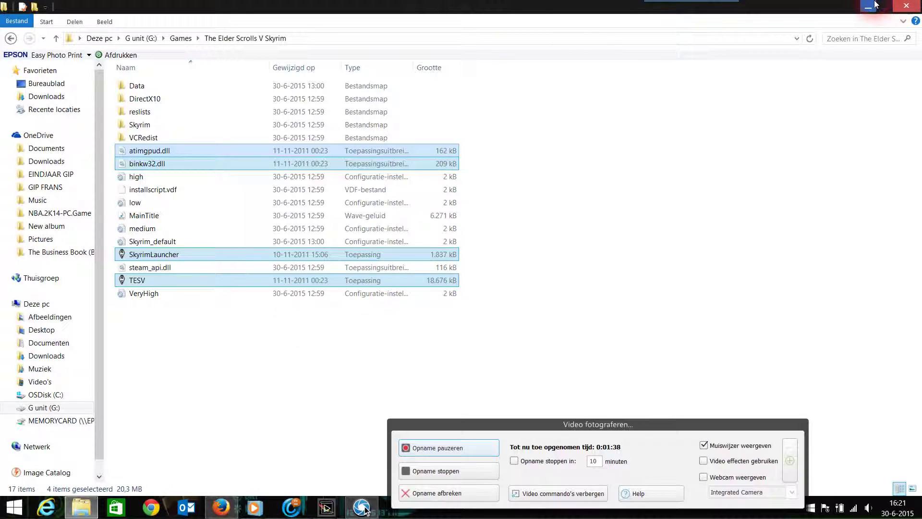
# - Minimise Explorer and launch Skyrim from the desktop shortcut, opening the launcher
pyautogui.click(907, 6)
pyautogui.doubleClick(505, 144)
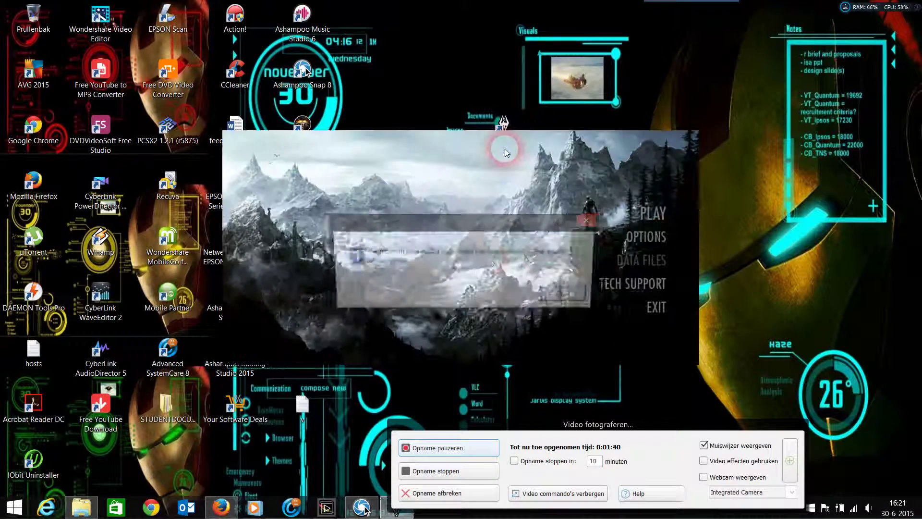